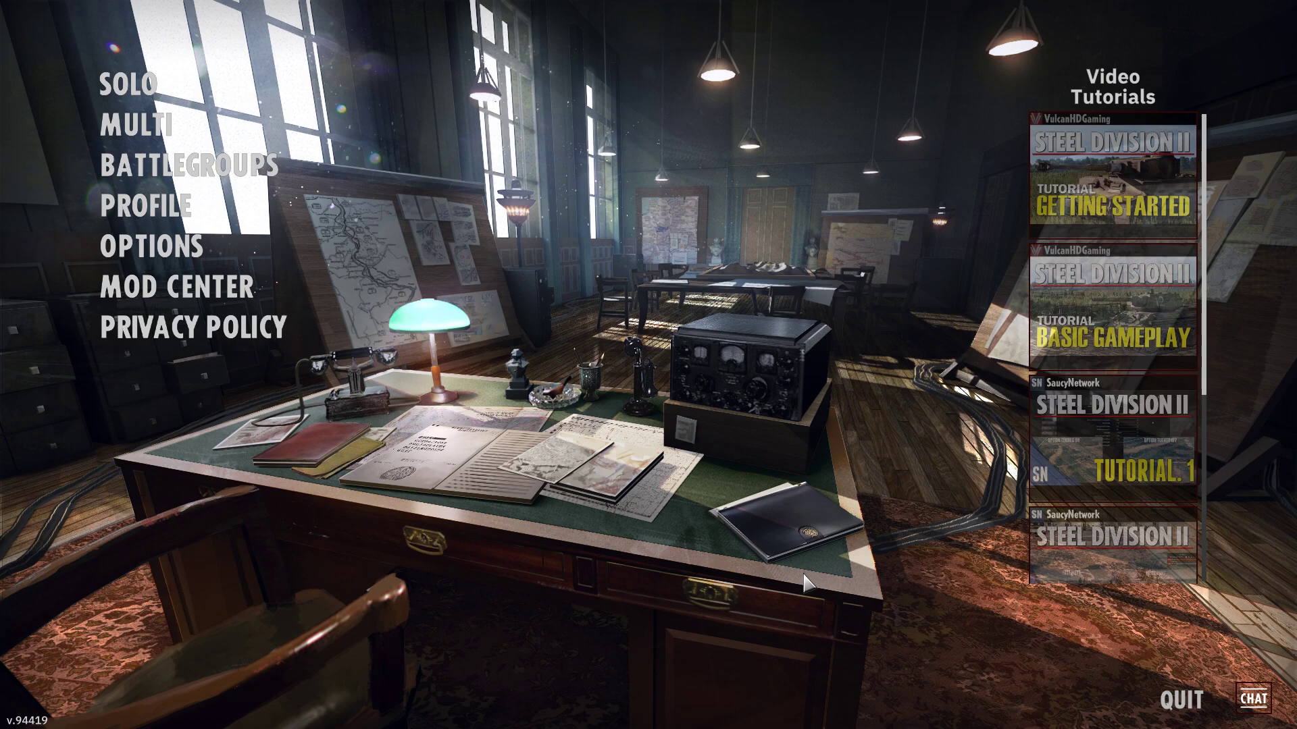
Open the Options Video settings and check the display screen choices (screen 0, 1920x1080)
click(195, 249)
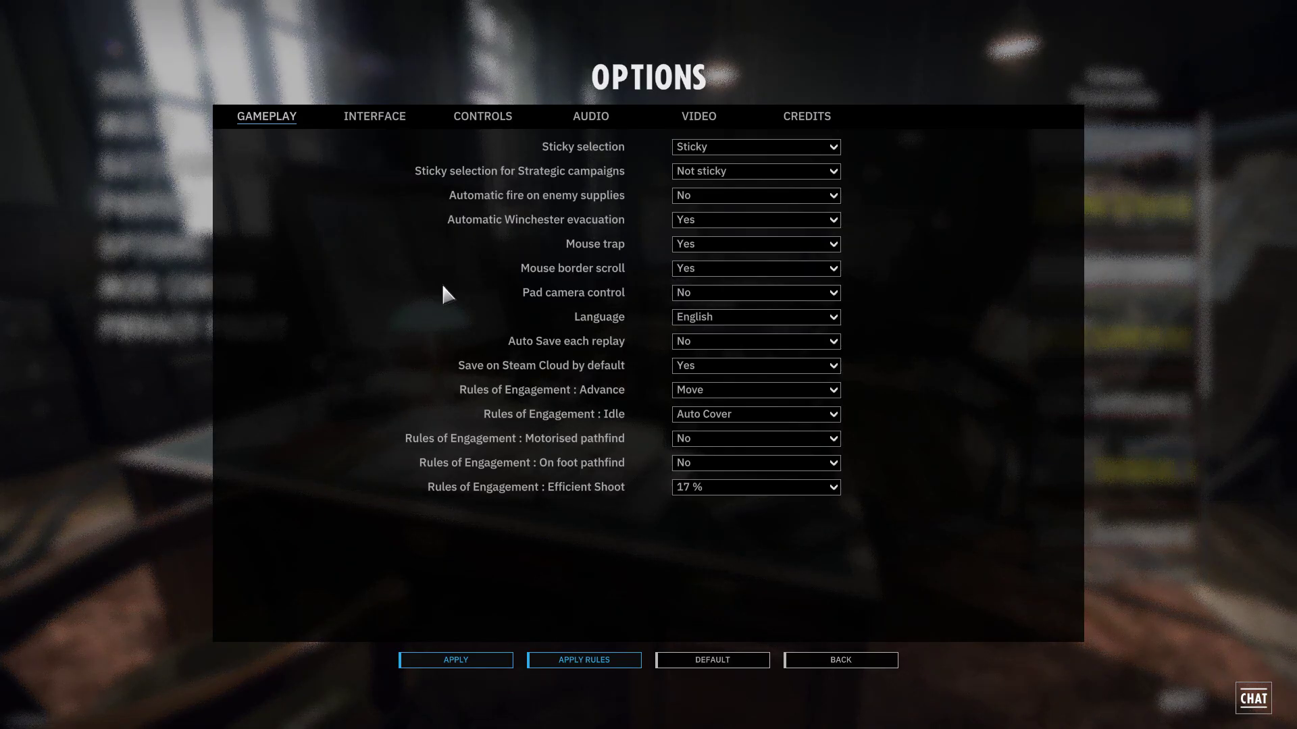
click(701, 119)
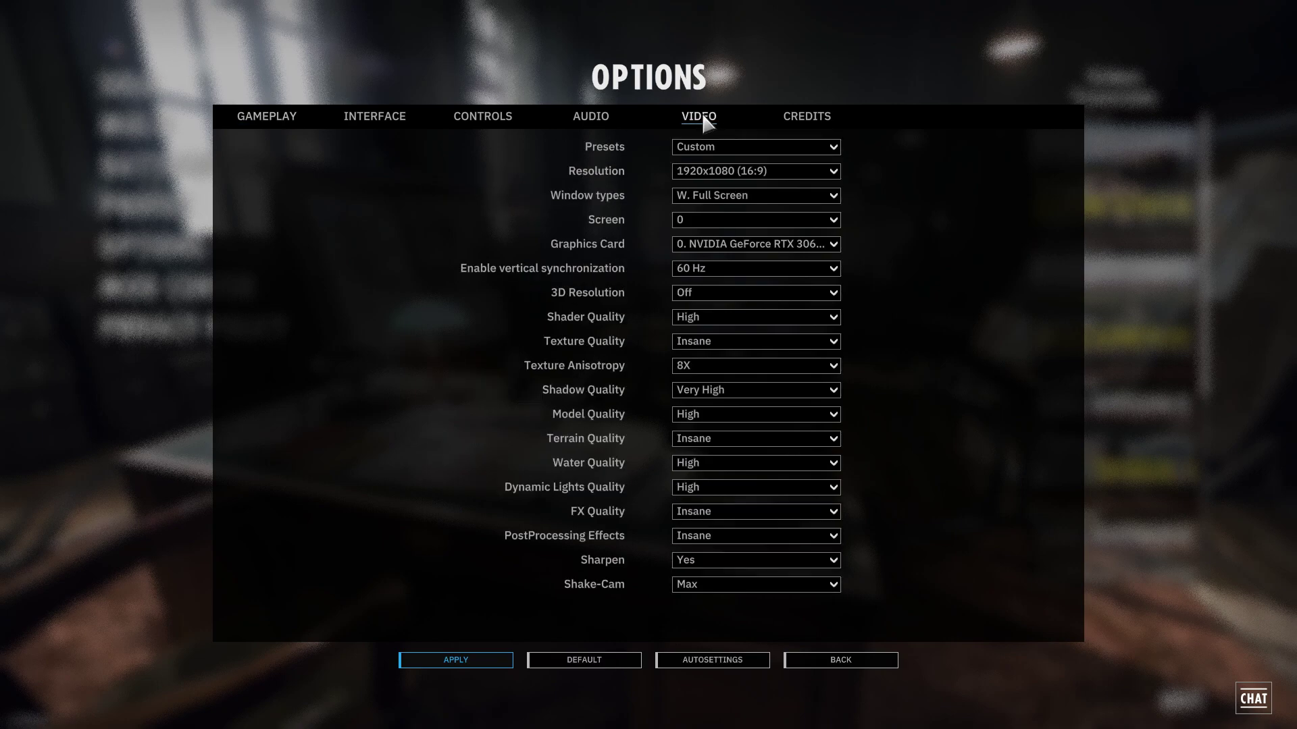
click(825, 219)
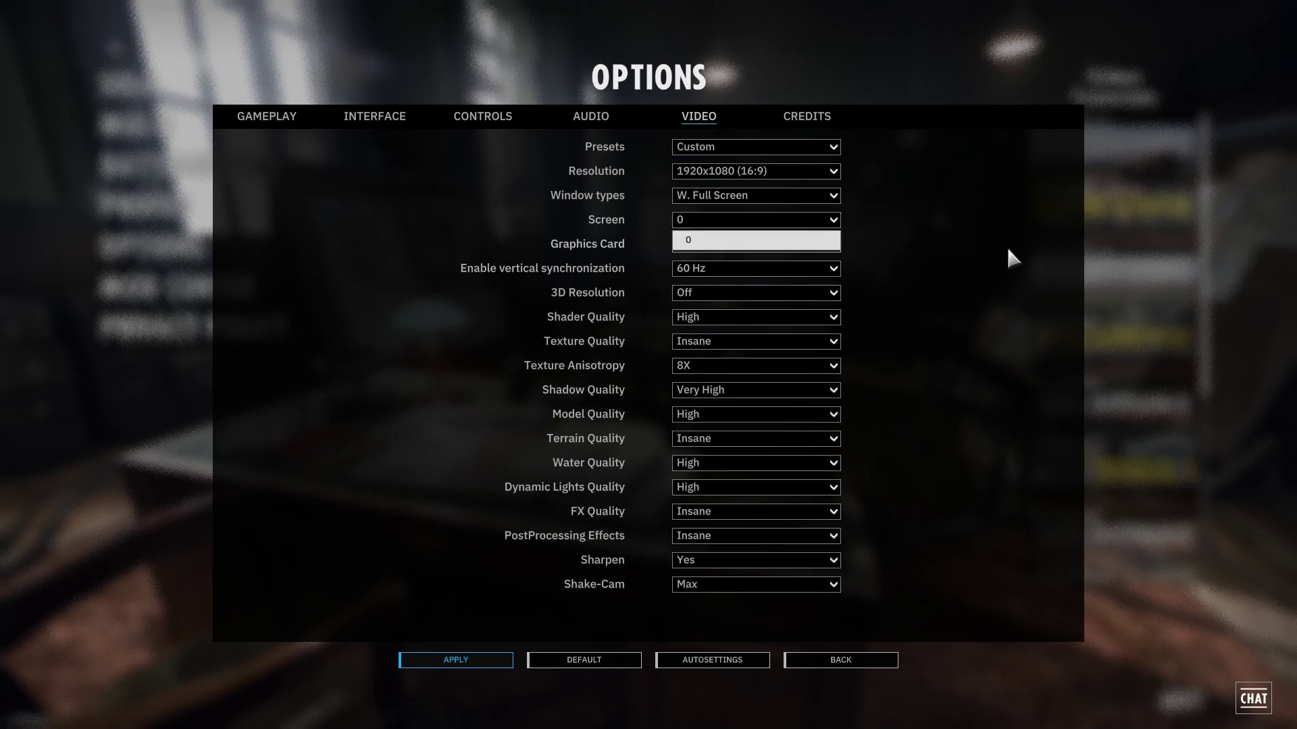
click(1003, 255)
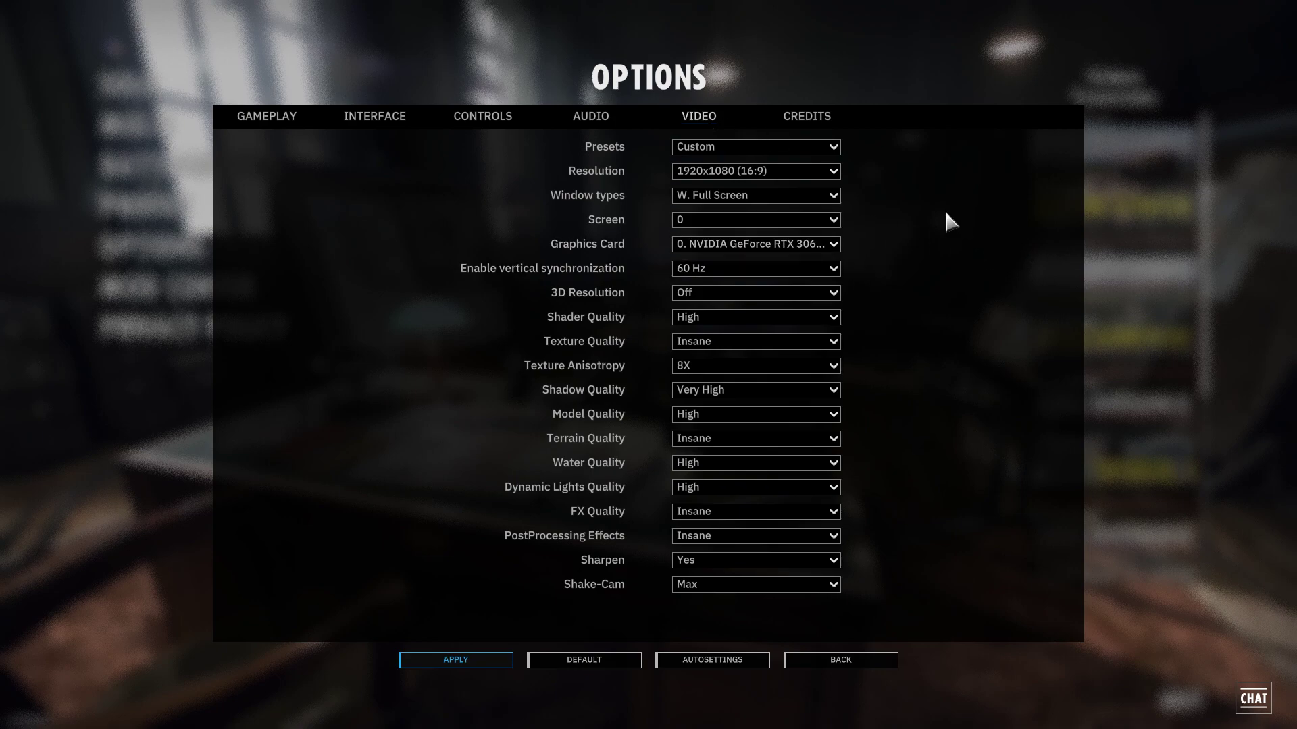